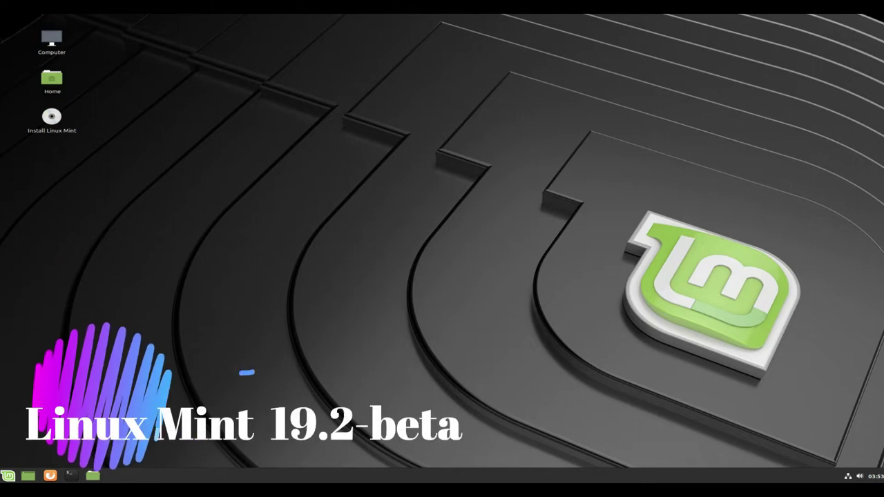
# - Open the Home folder in the file manager, move its window higher on the desktop and enlarge it
pyautogui.click(93, 476)
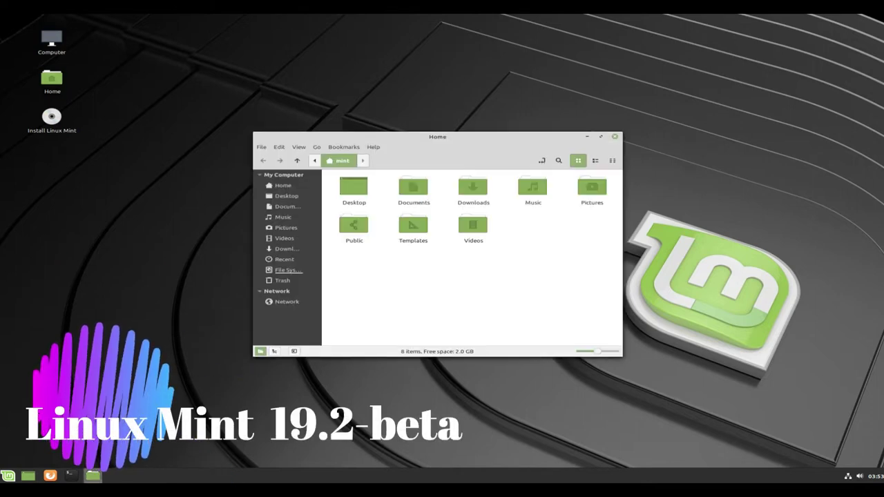
pyautogui.moveTo(436, 137); pyautogui.dragTo(447, 88)
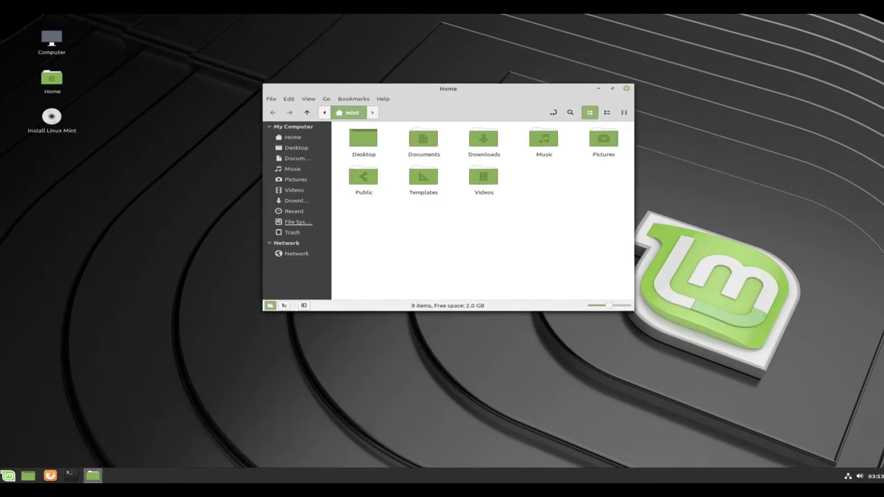
pyautogui.moveTo(633, 310); pyautogui.dragTo(690, 363)
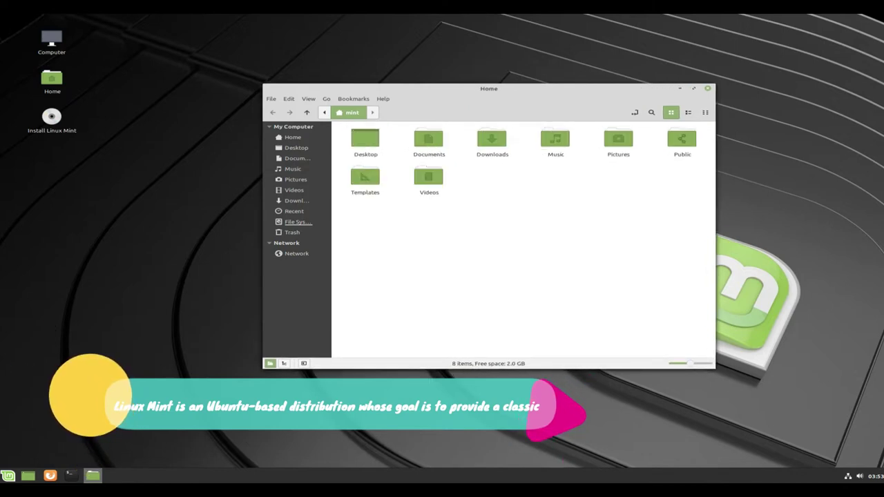
# - View the file manager's About information and licence text, and close the file manager
pyautogui.click(382, 98)
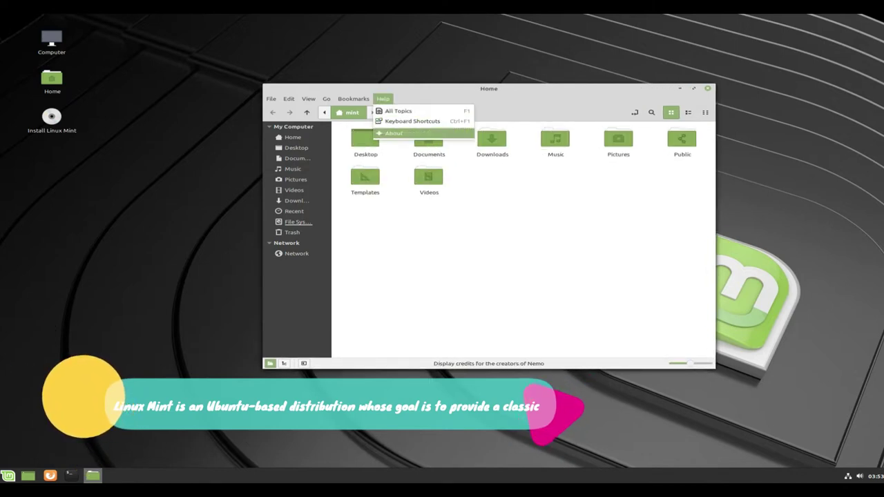
pyautogui.click(393, 132)
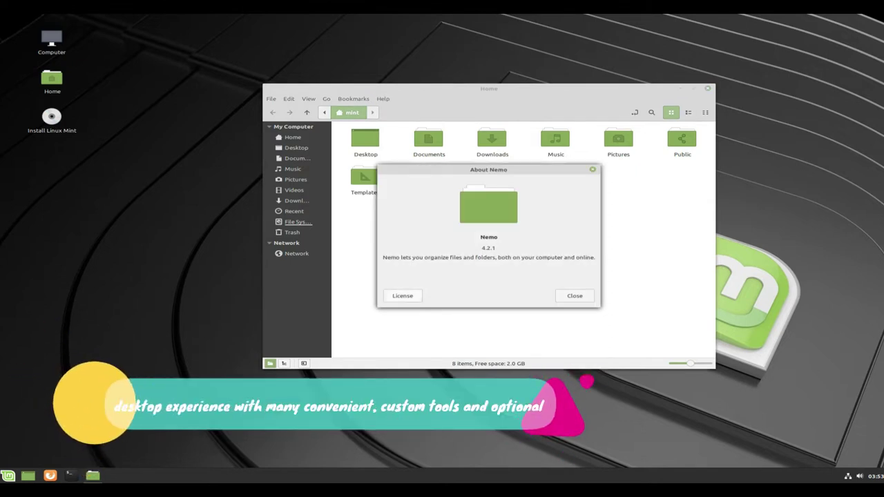
pyautogui.click(402, 296)
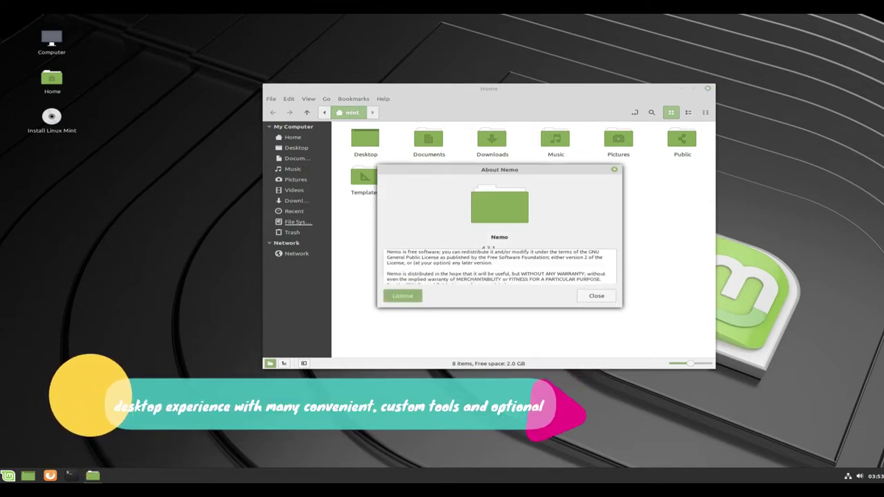
pyautogui.click(596, 296)
pyautogui.moveTo(489, 89); pyautogui.dragTo(466, 73)
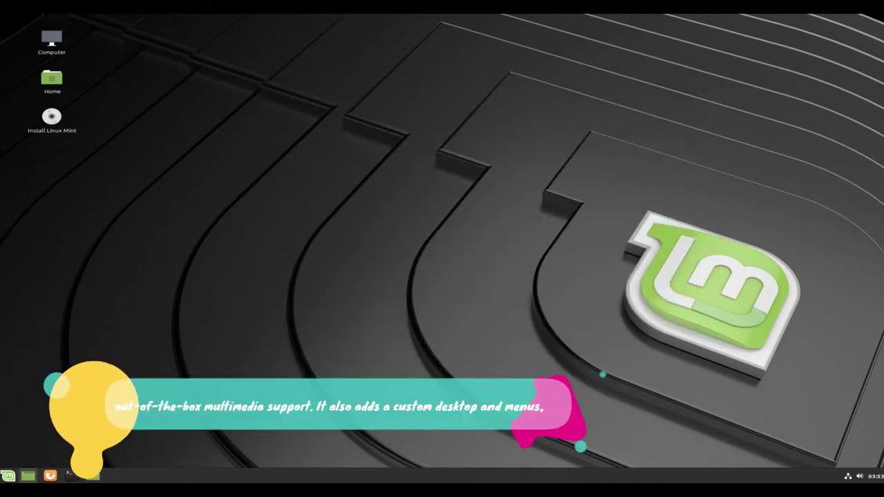
# - Browse the installed applications by category, from Accessories through Graphics, Internet, Office and Sound & Video to Universal Access
pyautogui.press('super')
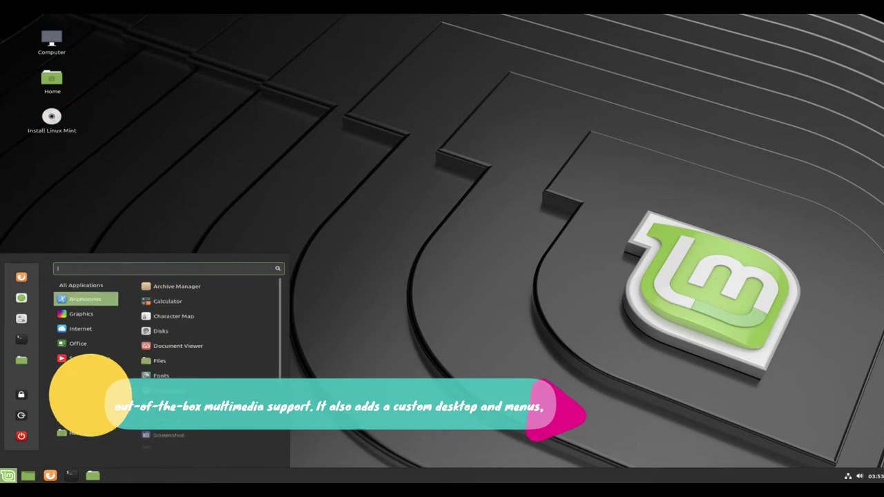
pyautogui.scroll(-1, 207, 331)
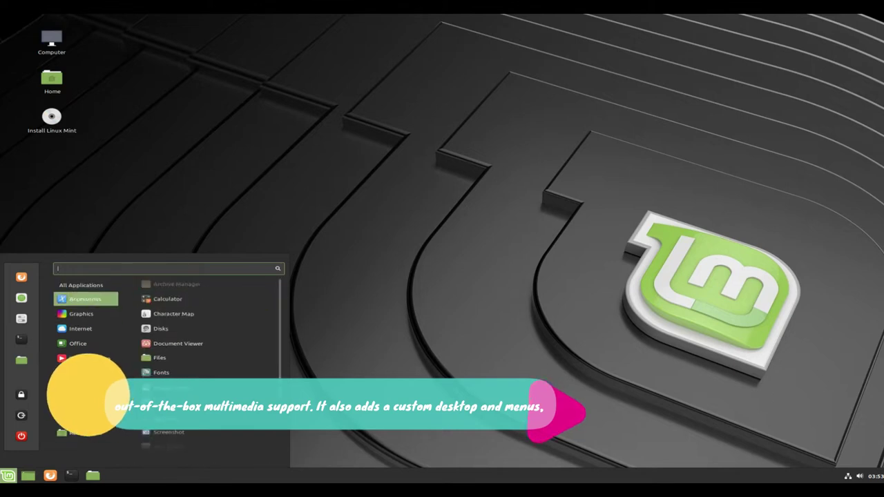
pyautogui.scroll(-2, 207, 332)
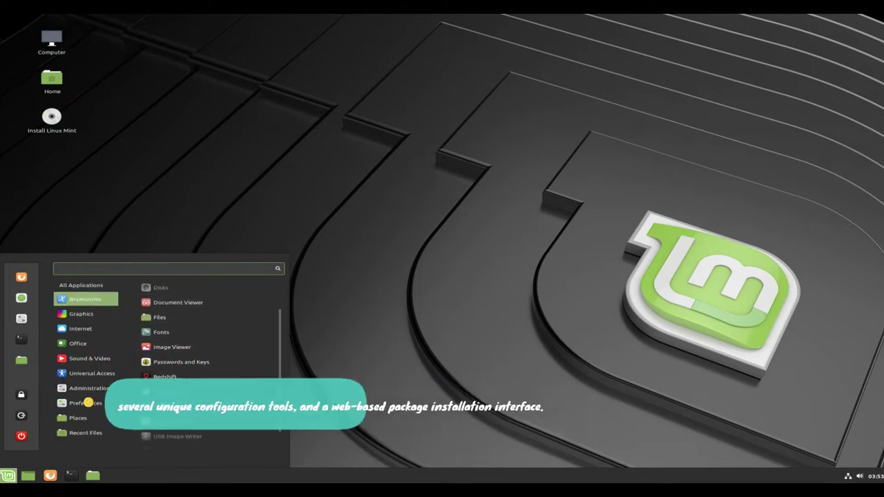
pyautogui.scroll(-1, 207, 331)
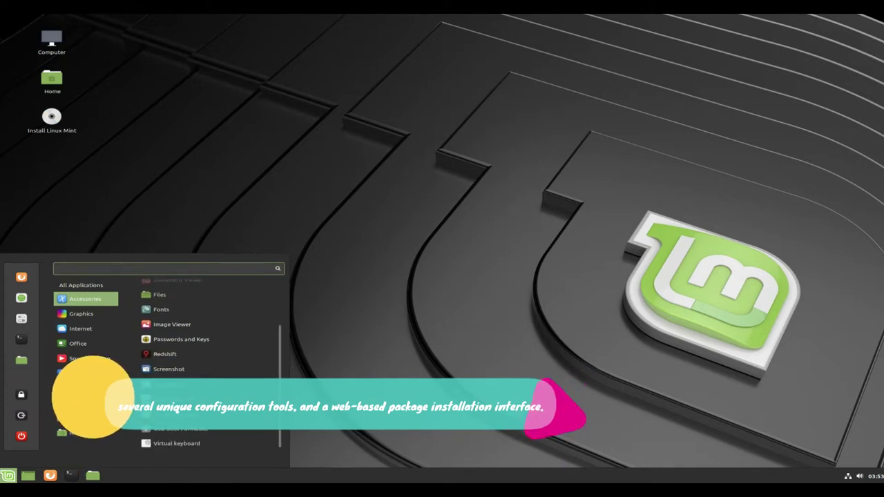
pyautogui.moveTo(90, 314)
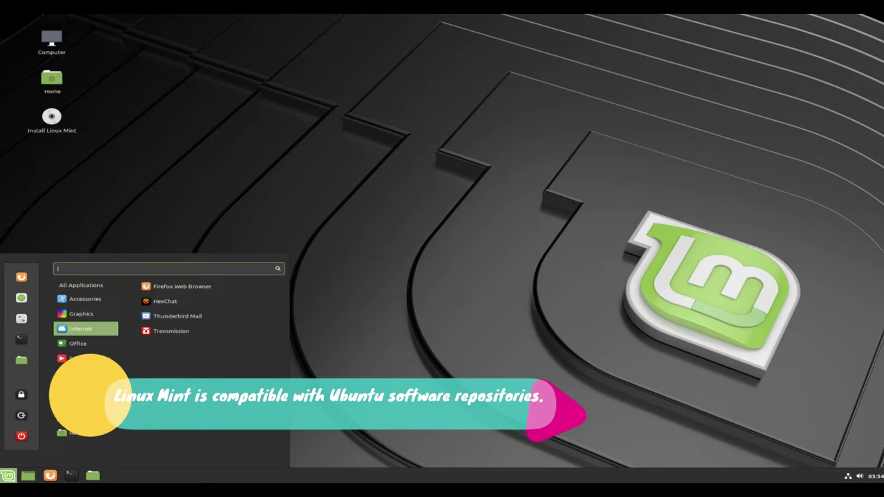
pyautogui.moveTo(87, 344)
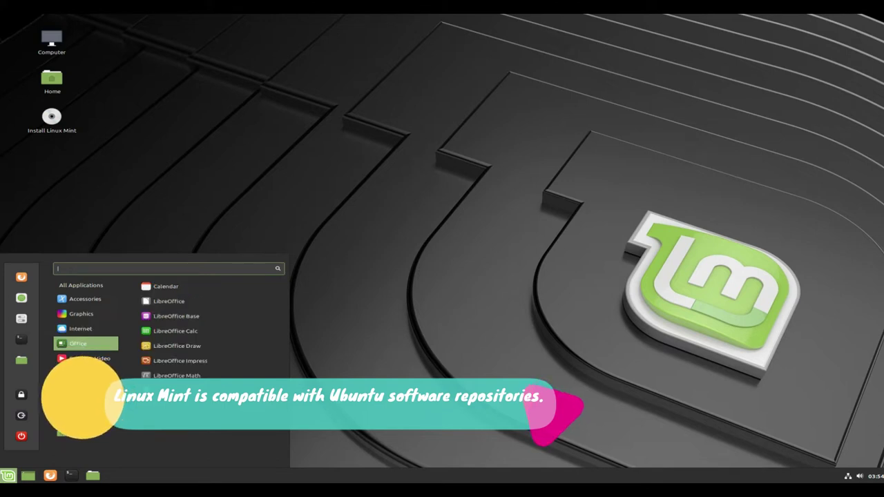
pyautogui.press('Down')
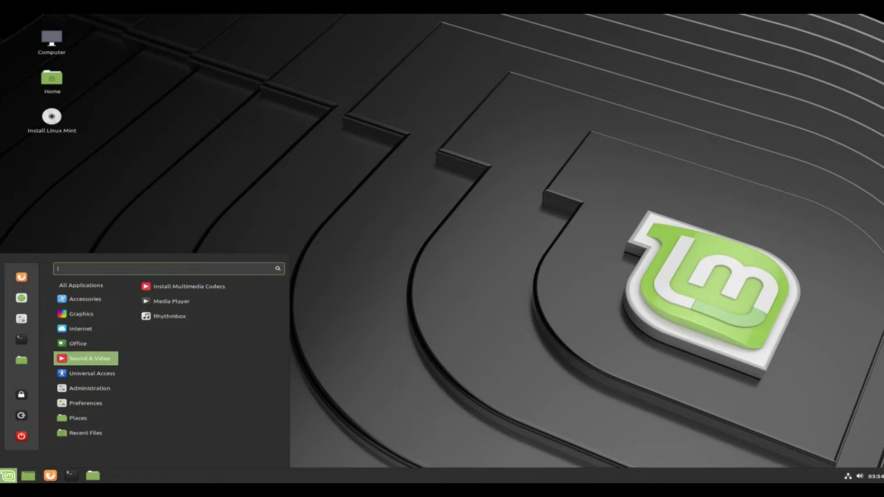
pyautogui.press('Down')
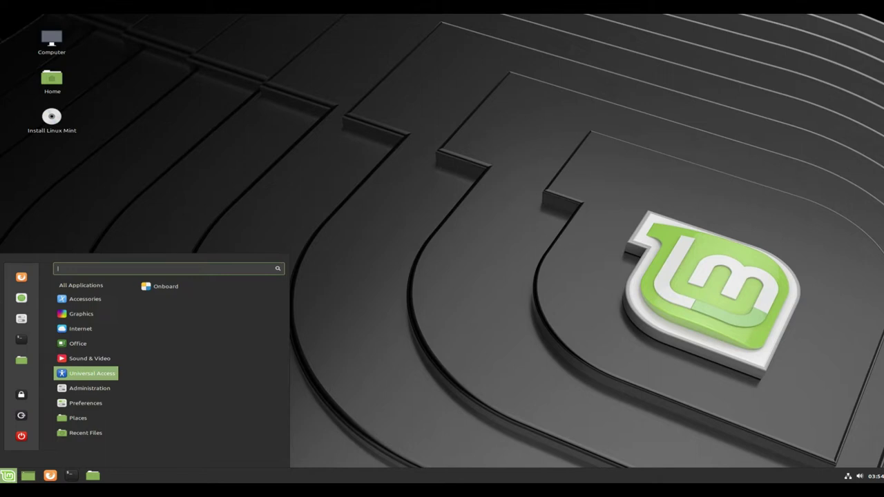
# - Look through the whole list of applications in the Administration category
pyautogui.press('Down')
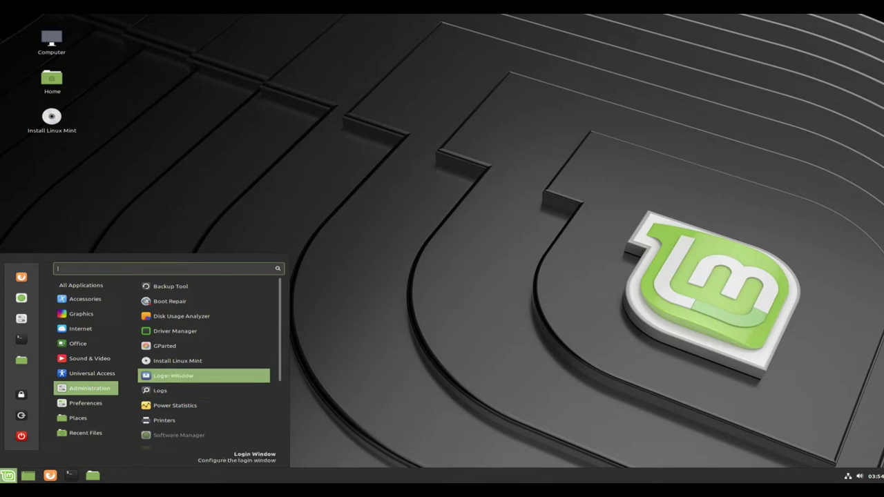
pyautogui.scroll(-2, 208, 362)
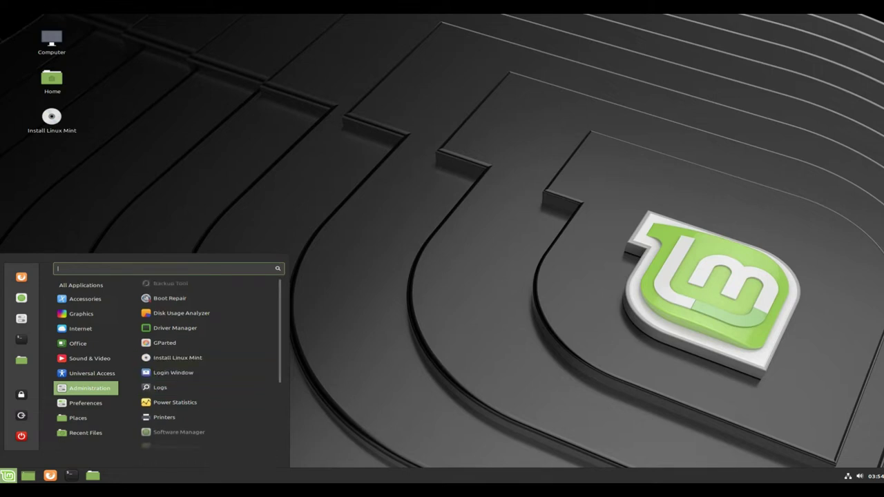
pyautogui.scroll(-2, 207, 362)
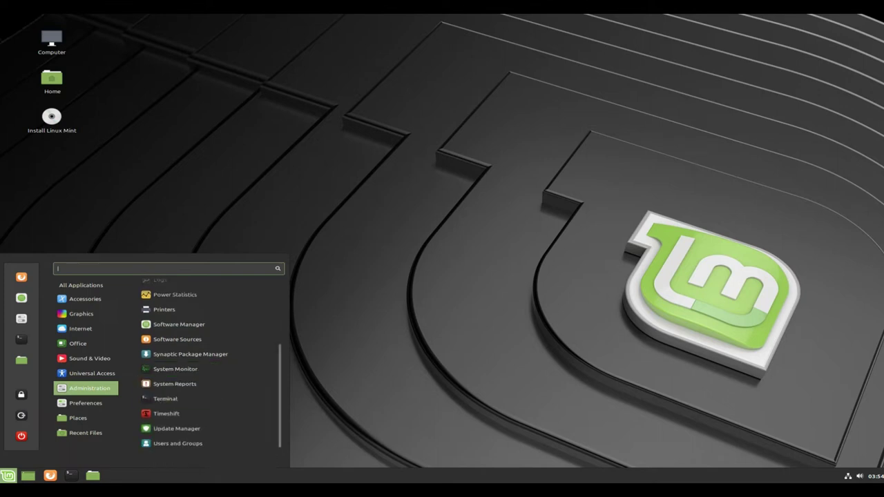
# - Look through the settings tools in the Preferences category, from Accessibility down to Themes
pyautogui.moveTo(90, 402)
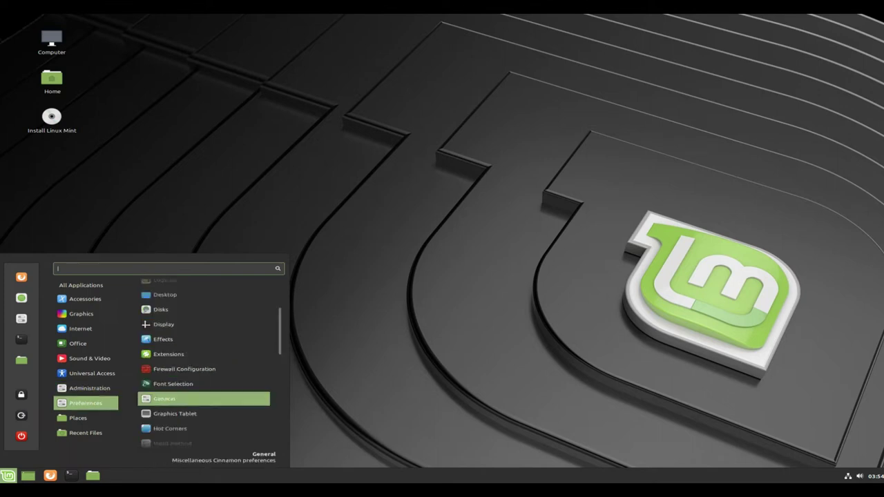
pyautogui.scroll(3, 207, 383)
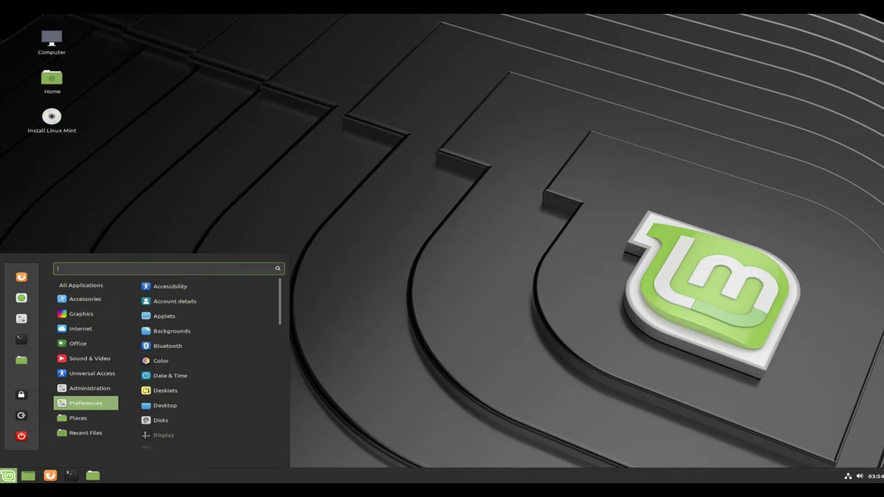
pyautogui.scroll(-5, 207, 383)
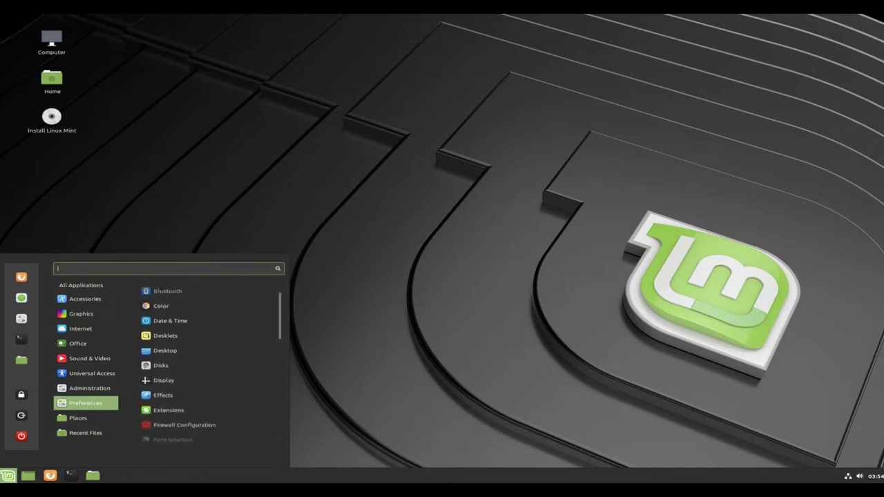
pyautogui.scroll(-4, 207, 383)
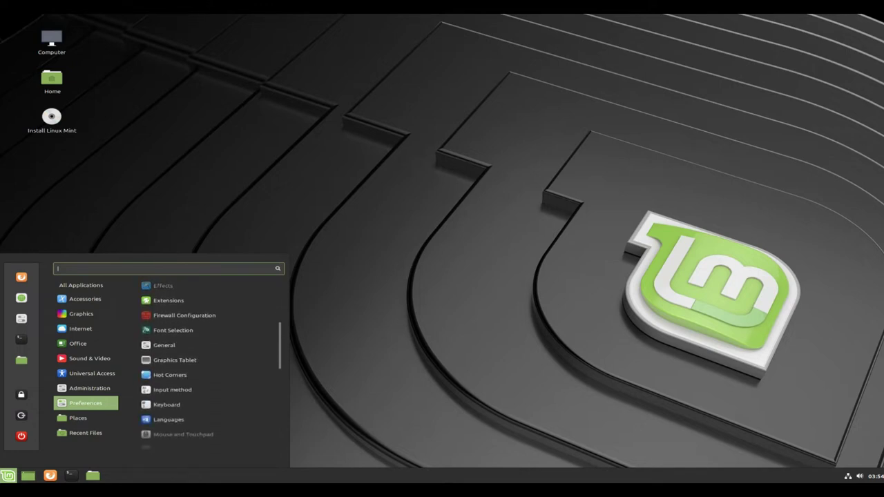
pyautogui.scroll(-4, 207, 383)
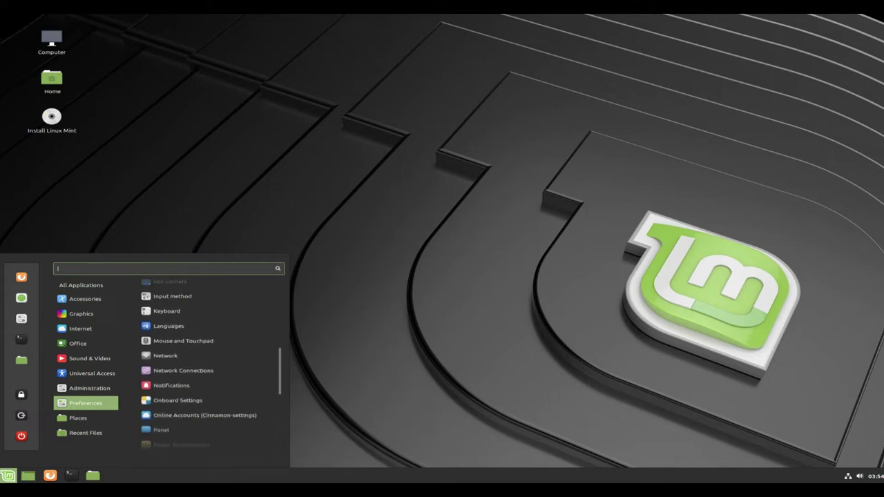
pyautogui.scroll(-4, 212, 365)
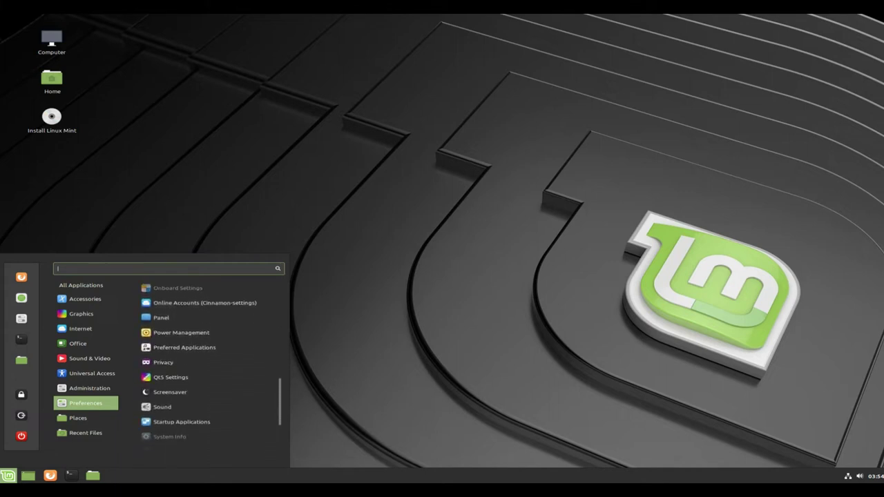
pyautogui.scroll(-4, 208, 387)
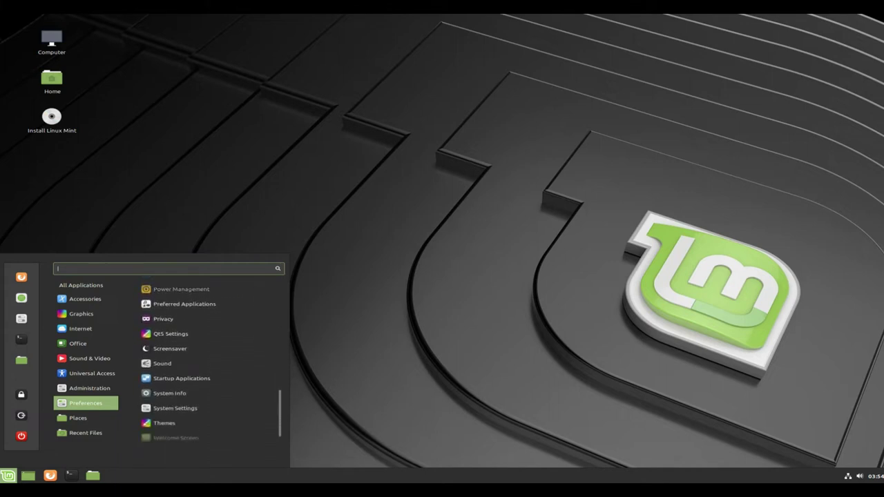
# - Open System Monitor from the Administration category
pyautogui.moveTo(78, 417)
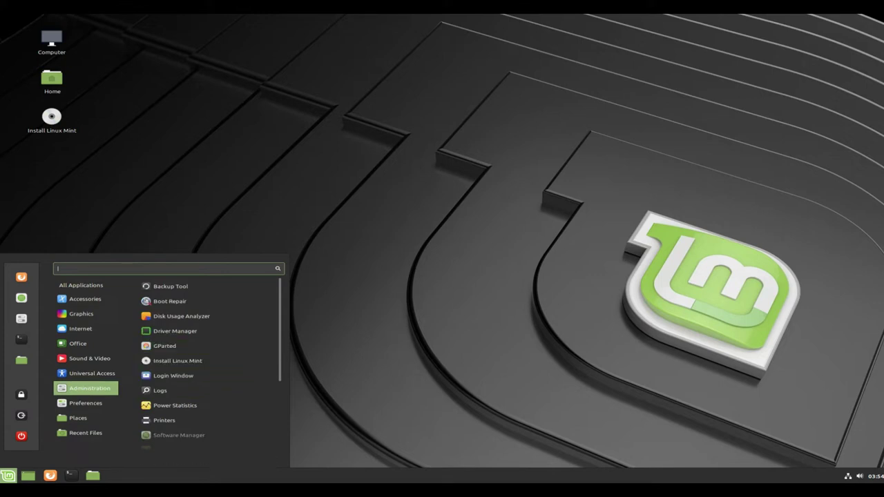
pyautogui.scroll(-2, 280, 331)
pyautogui.scroll(-3, 190, 386)
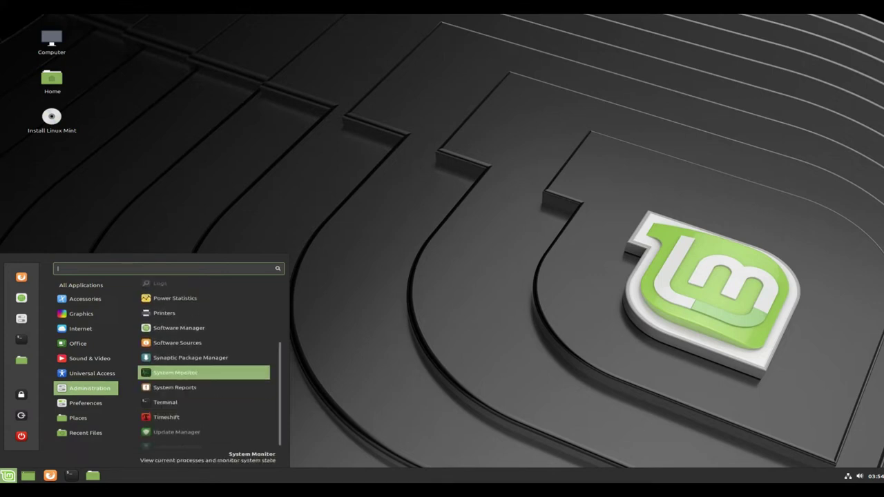
pyautogui.click(177, 373)
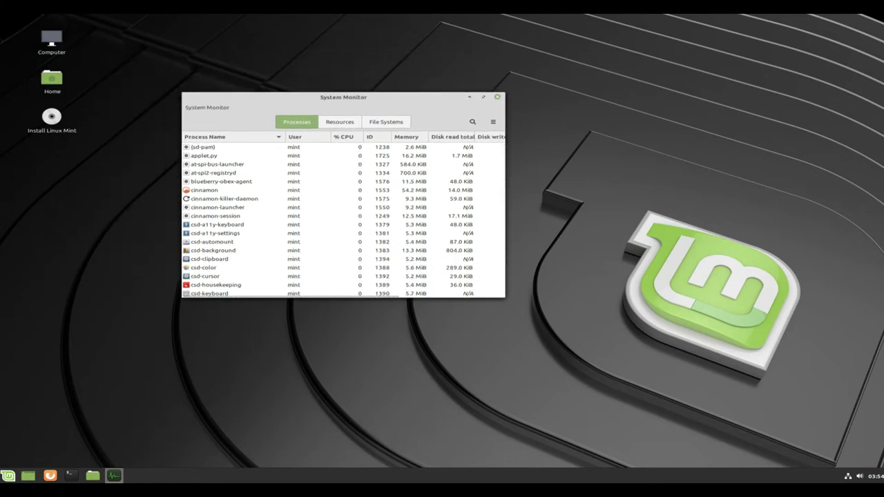
# - Enlarge the System Monitor window, view its Resources page and close it
pyautogui.moveTo(547, 336); pyautogui.dragTo(662, 380)
pyautogui.click(418, 122)
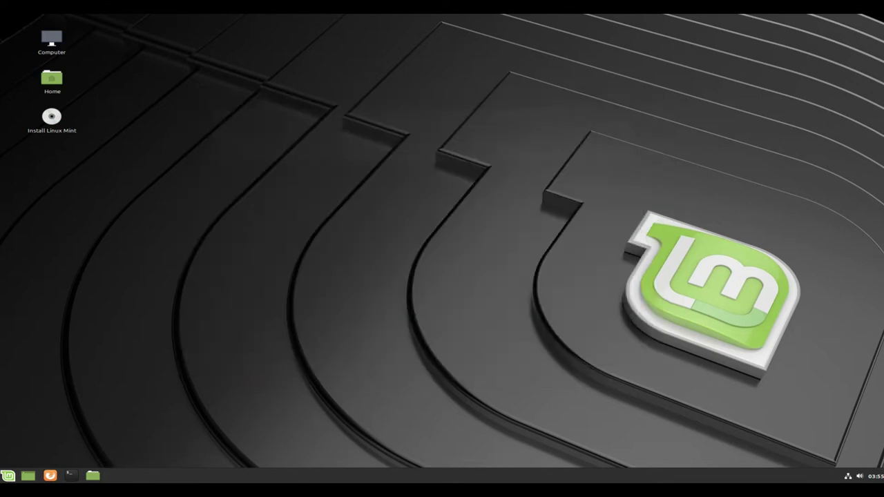
pyautogui.click(654, 97)
# - Open System Settings, then enlarge its window and move it higher on the desktop
pyautogui.click(8, 475)
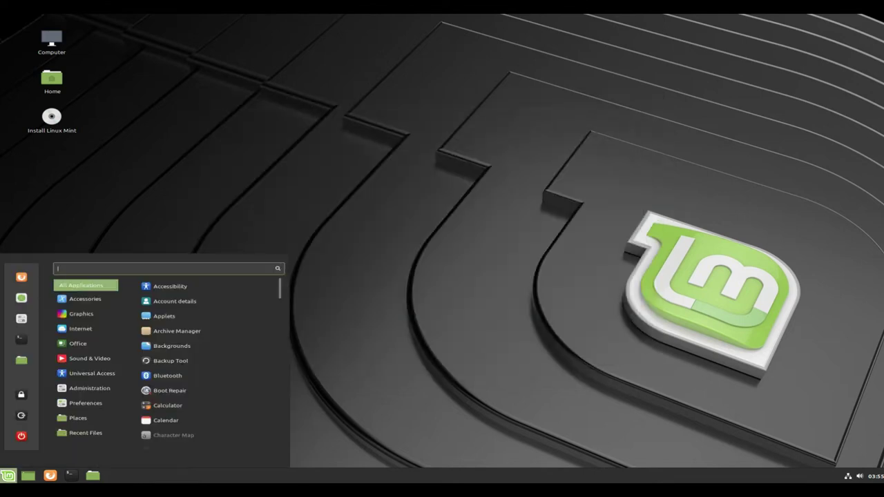
pyautogui.click(21, 318)
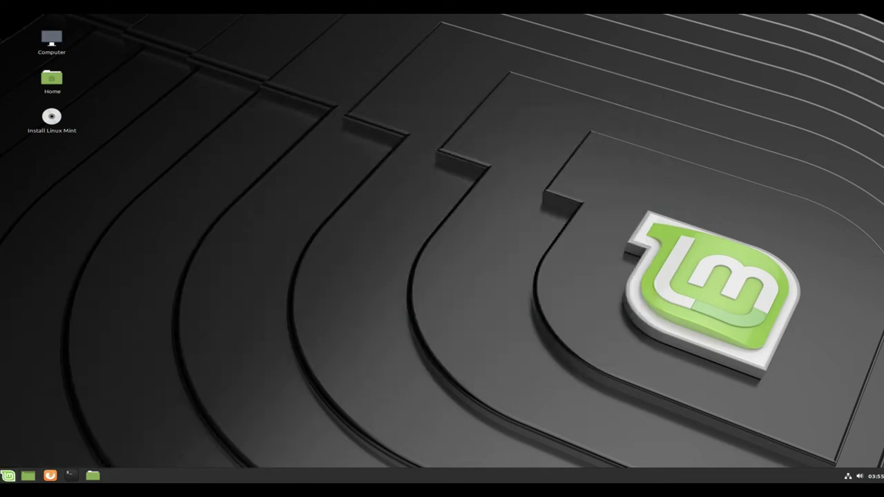
pyautogui.moveTo(630, 374); pyautogui.dragTo(767, 418)
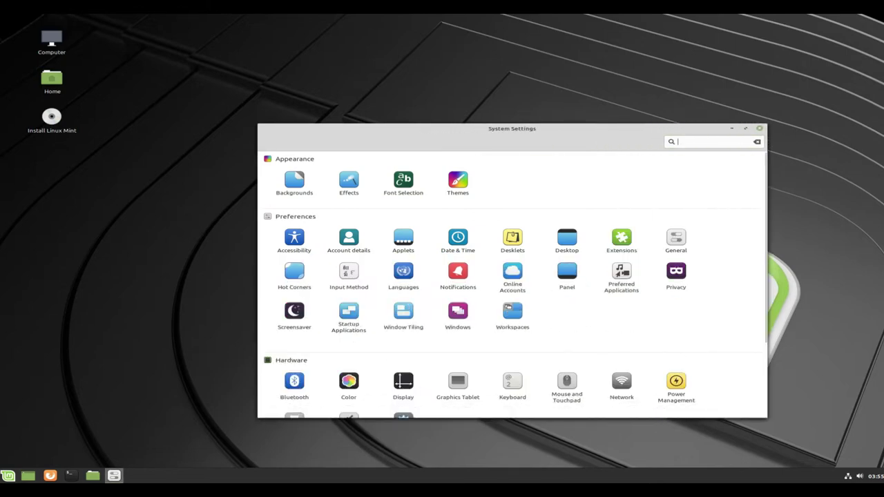
pyautogui.moveTo(525, 129); pyautogui.dragTo(490, 80)
# - Open the Backgrounds settings and look through the wallpapers in the Tara collection
pyautogui.click(259, 133)
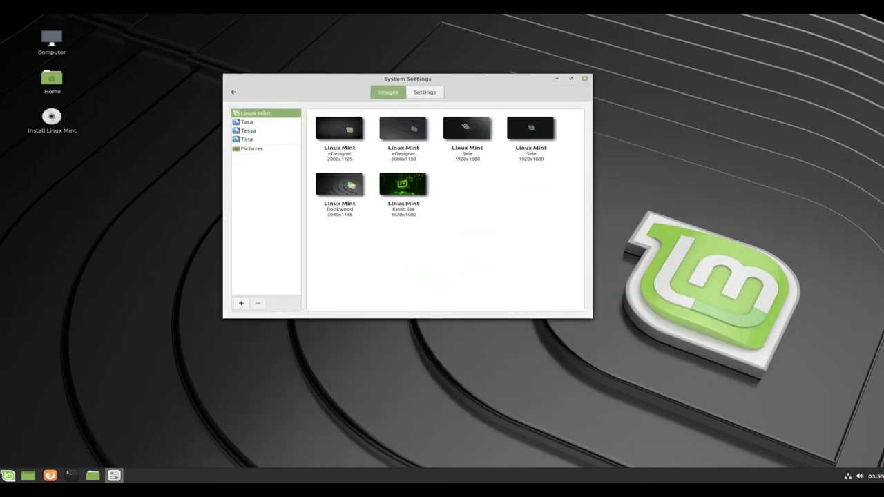
pyautogui.click(247, 122)
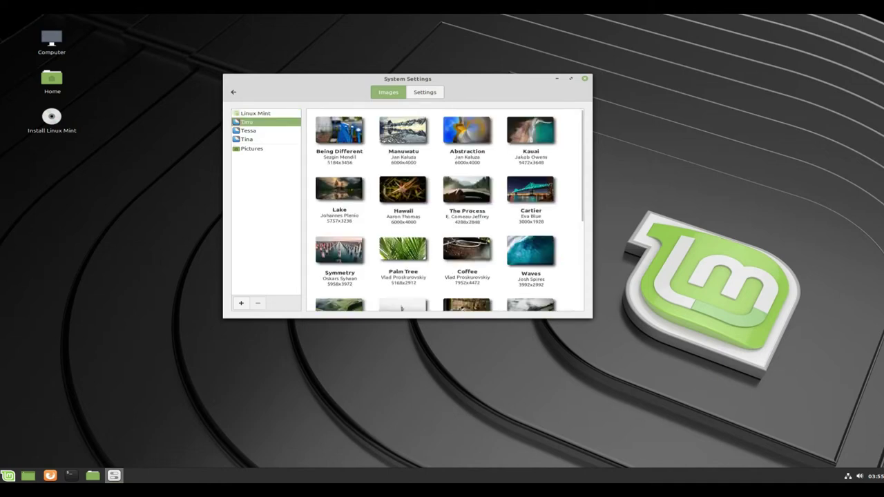
pyautogui.scroll(-5, 445, 211)
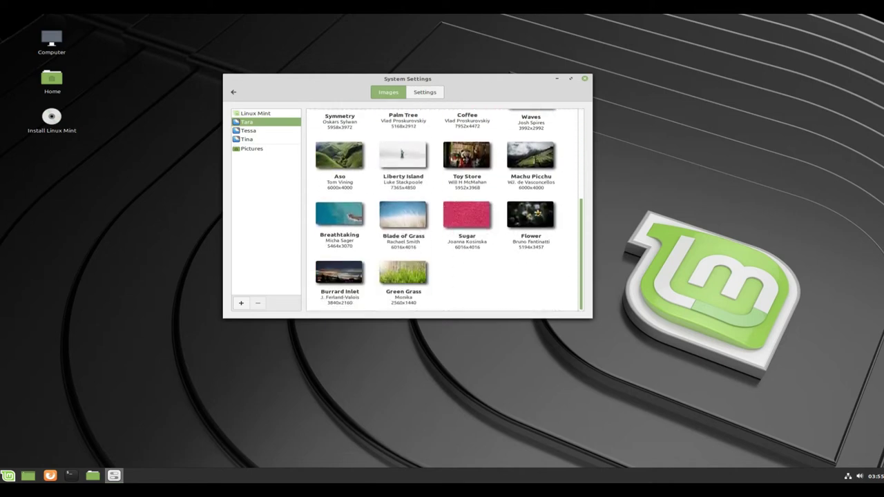
# - Show the Tessa wallpaper collection and enlarge the System Settings window until the whole collection fits
pyautogui.scroll(5, 444, 211)
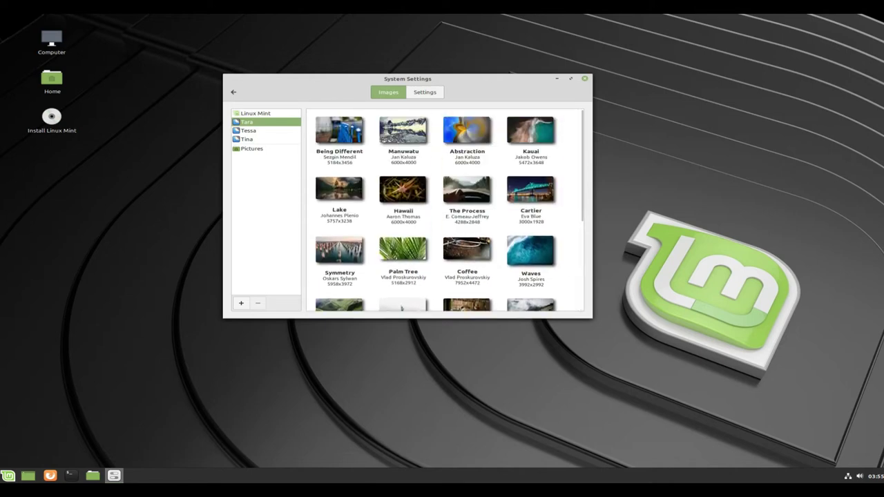
pyautogui.click(249, 130)
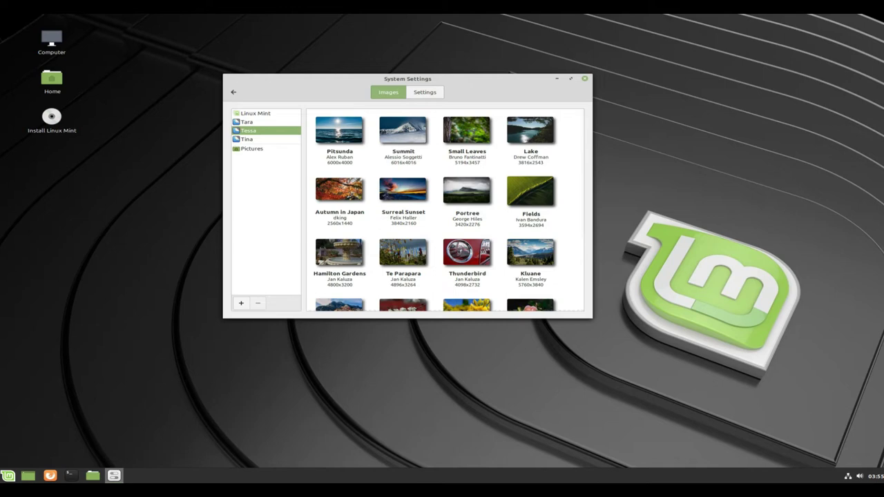
pyautogui.scroll(-3, 444, 210)
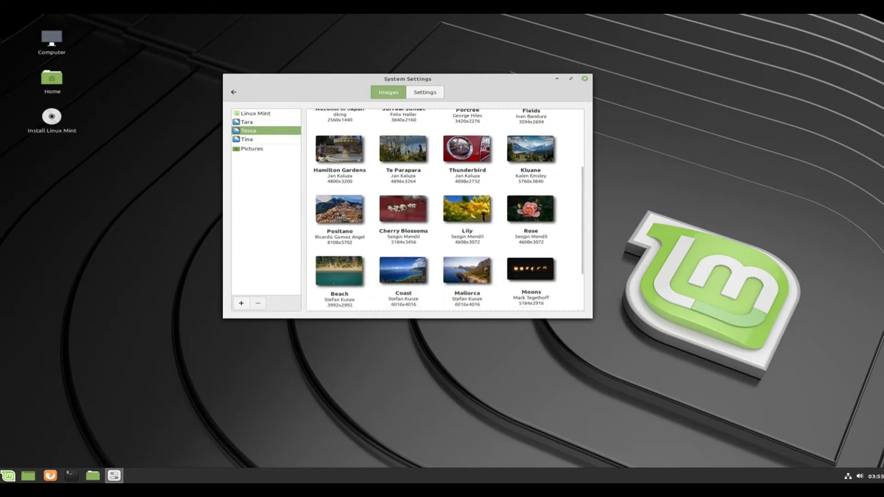
pyautogui.moveTo(593, 318); pyautogui.dragTo(769, 425)
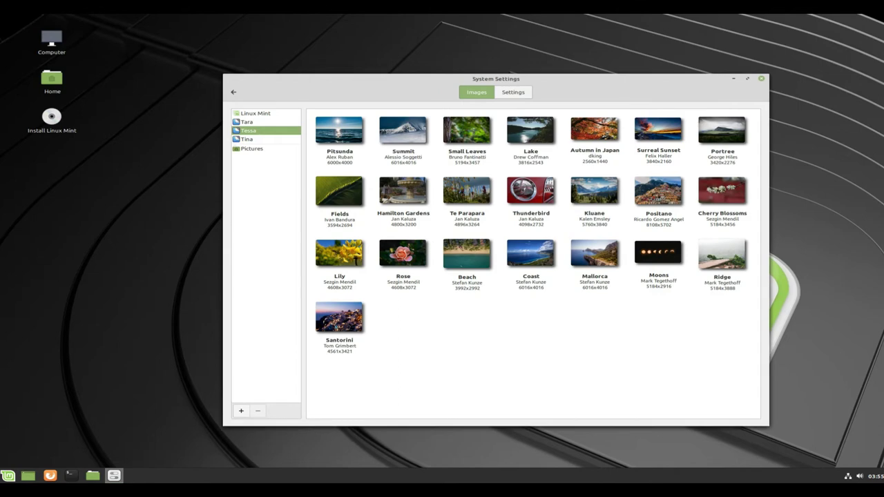
# - Set the Yosemite wallpaper from the Tina collection as the desktop background and close System Settings
pyautogui.click(248, 139)
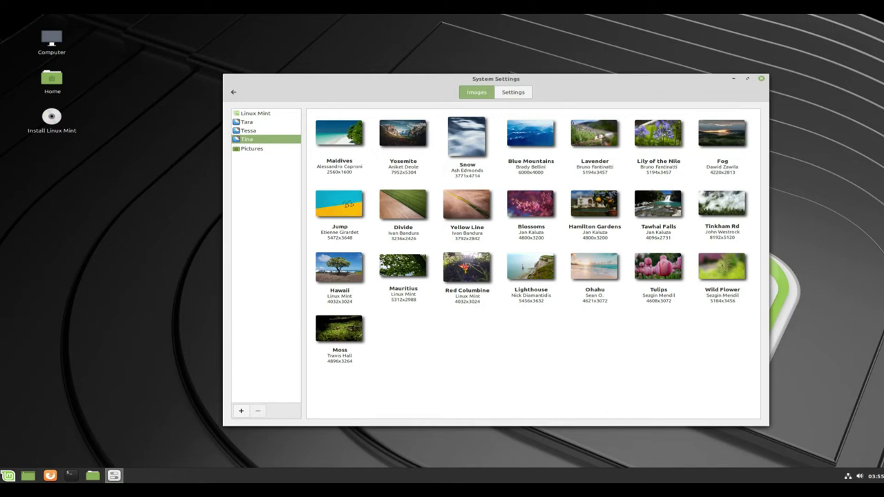
pyautogui.click(403, 134)
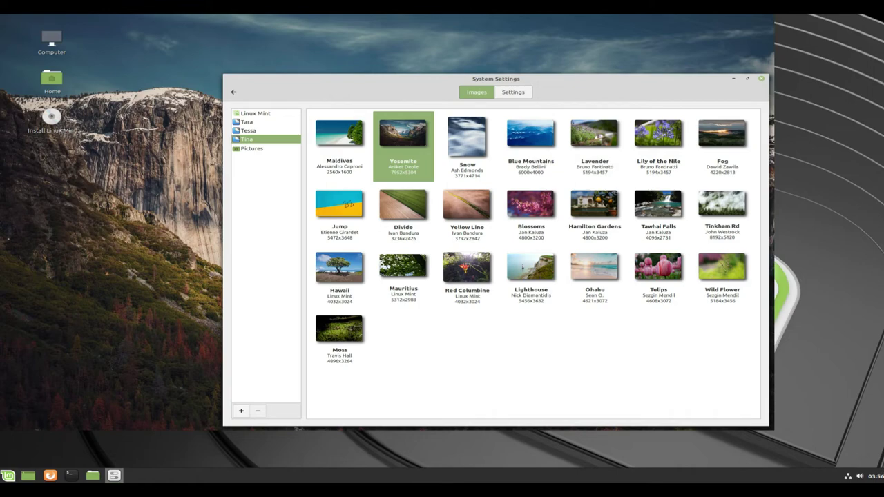
pyautogui.moveTo(496, 78); pyautogui.dragTo(556, 85)
pyautogui.click(821, 85)
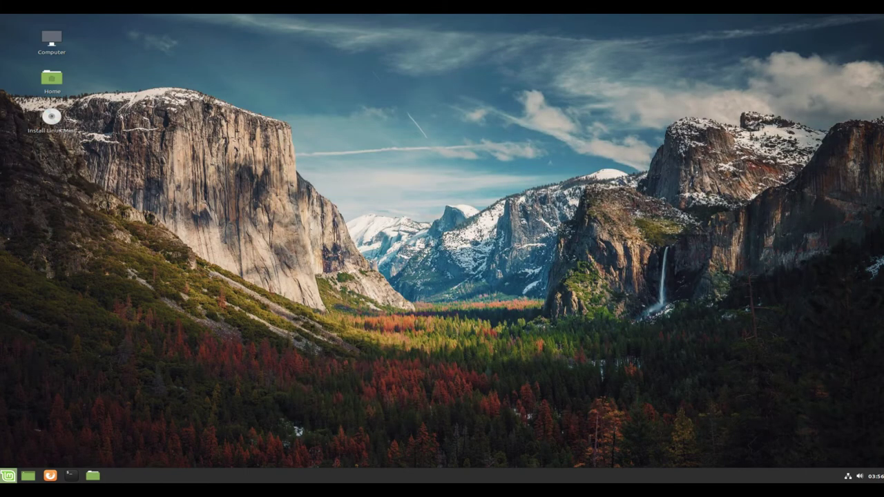
# - Reopen System Settings and open the Themes settings
pyautogui.click(8, 475)
pyautogui.click(296, 428)
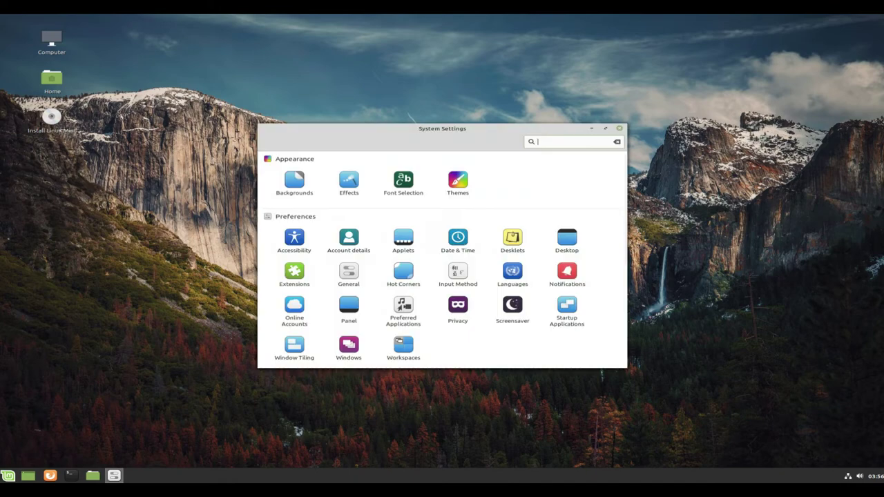
pyautogui.click(458, 182)
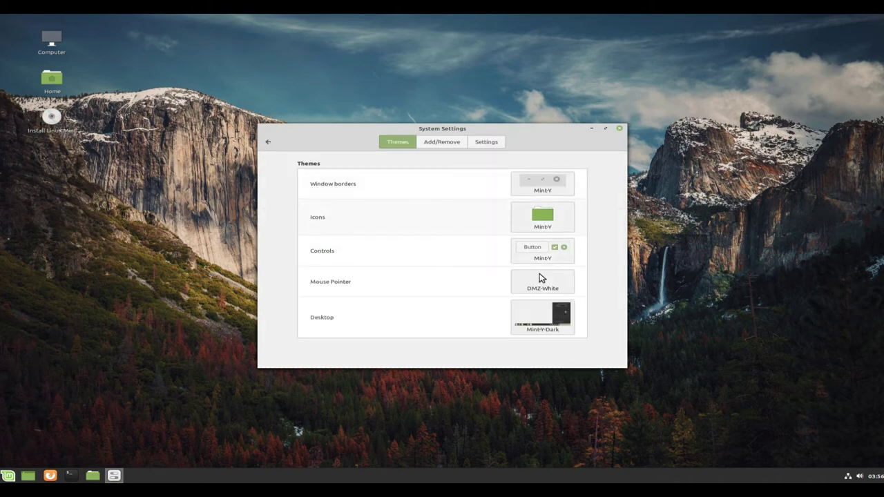
# - View the available icon themes and window border styles without choosing a different one
pyautogui.click(542, 216)
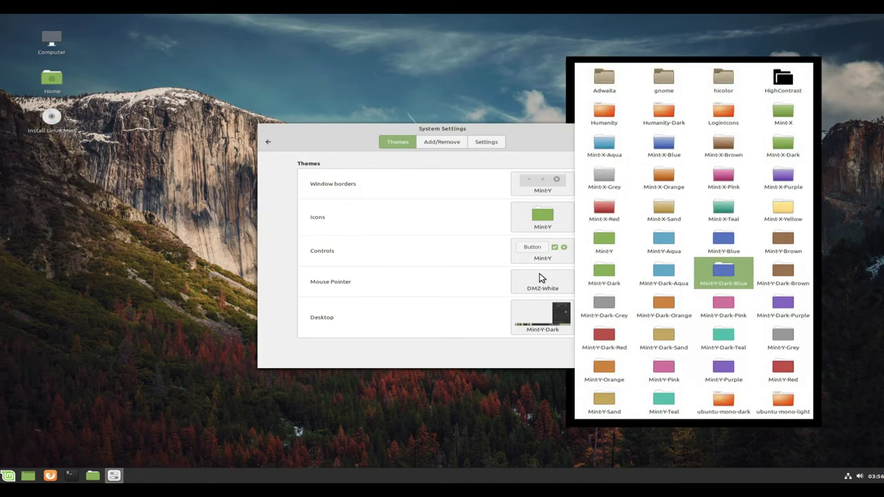
pyautogui.press('Down')
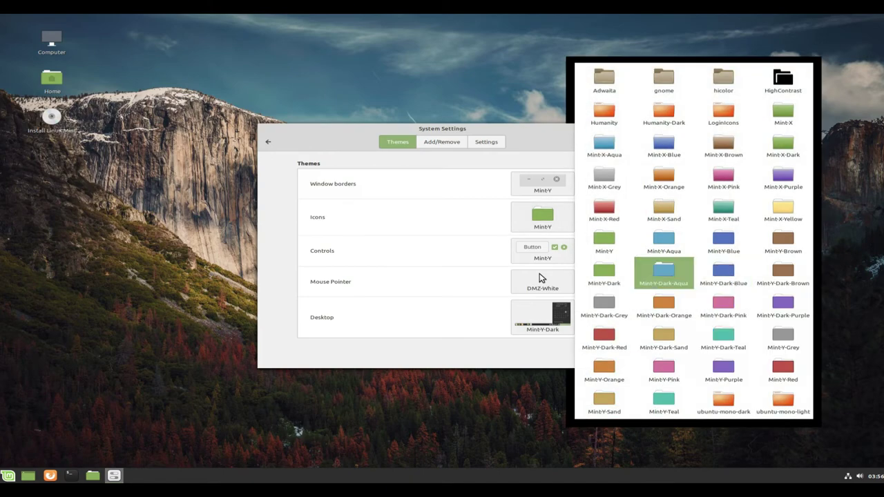
pyautogui.press('Escape')
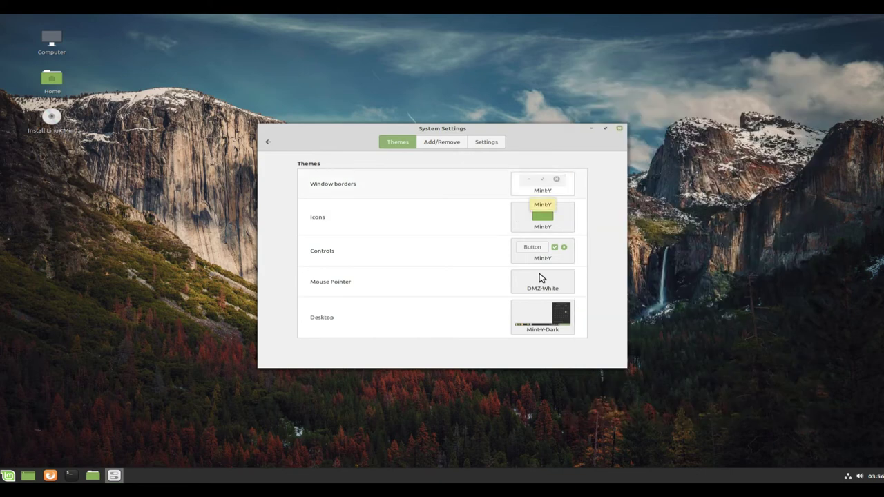
pyautogui.click(542, 184)
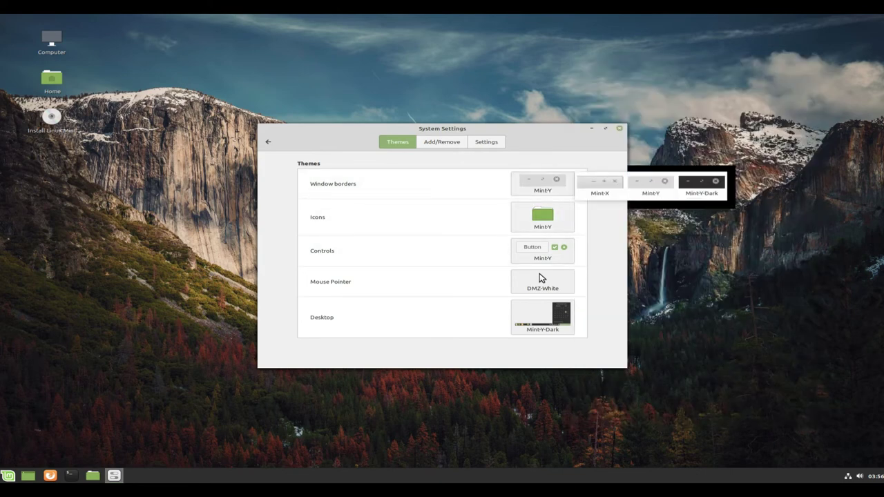
pyautogui.press('Escape')
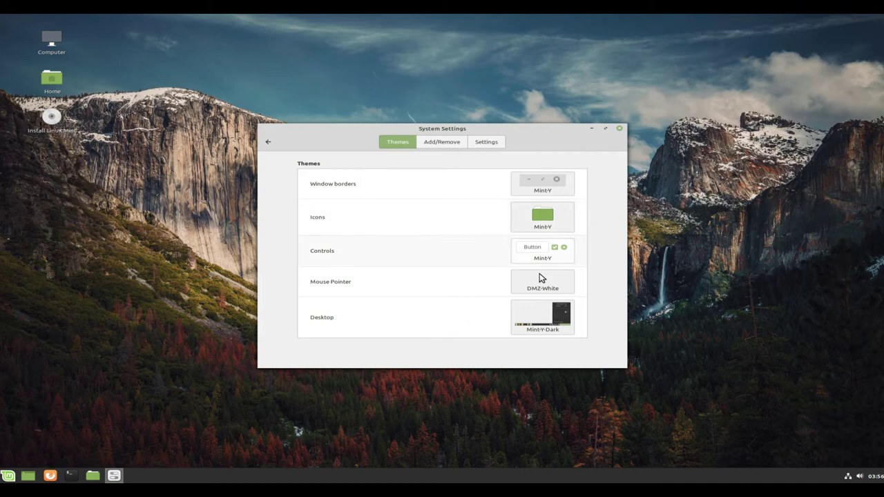
# - Update the theme cache, browse the downloadable themes sorted by popularity and return to the Themes page
pyautogui.click(442, 141)
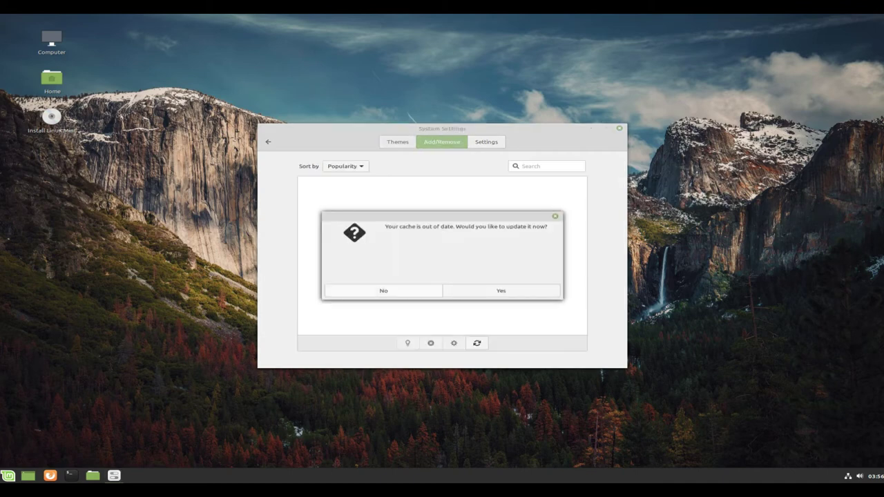
pyautogui.press('Return')
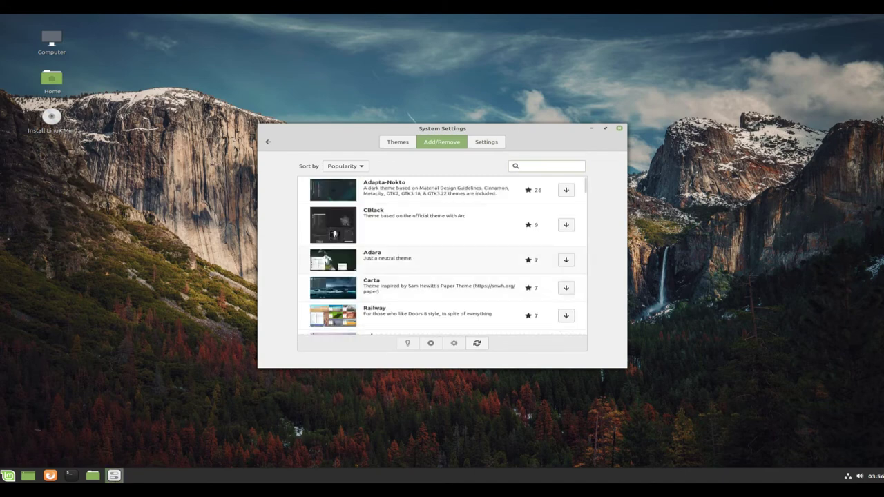
pyautogui.scroll(-6, 442, 256)
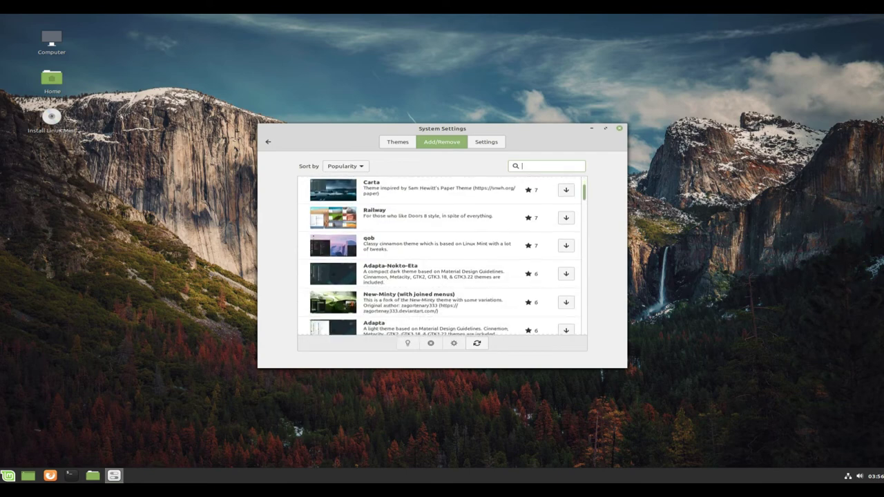
pyautogui.scroll(-4, 442, 255)
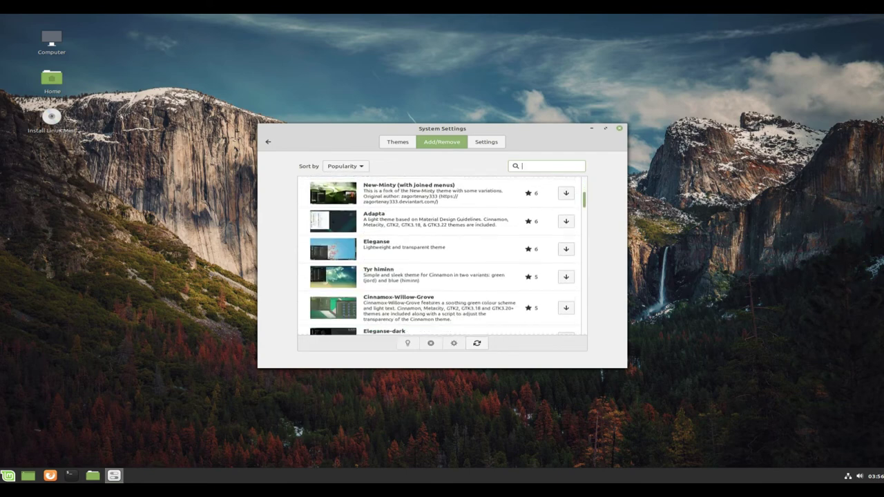
pyautogui.scroll(-5, 442, 256)
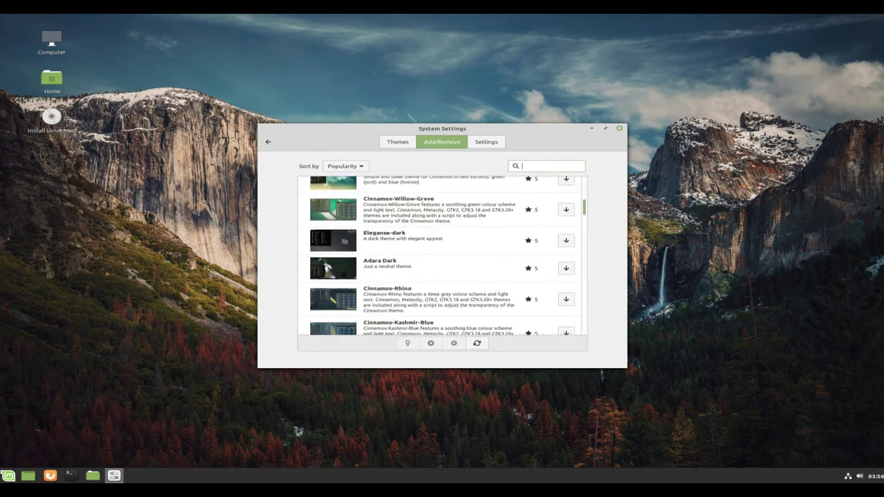
pyautogui.scroll(-5, 442, 256)
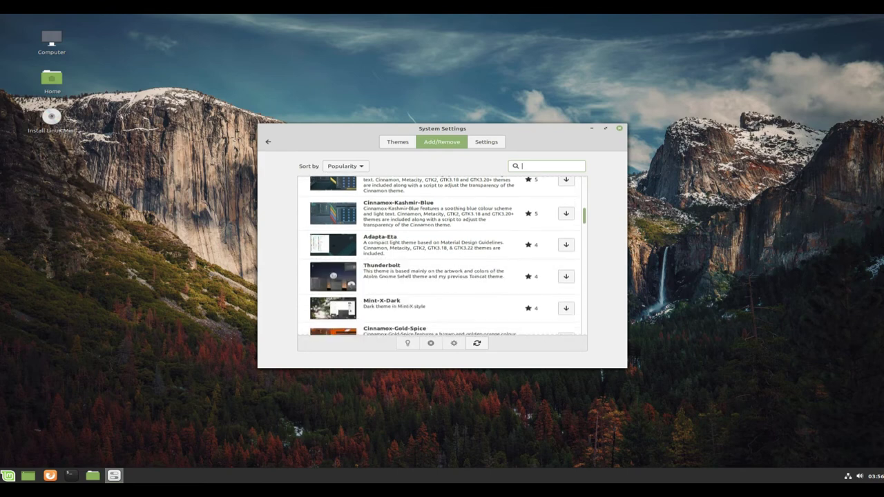
pyautogui.scroll(-7, 439, 255)
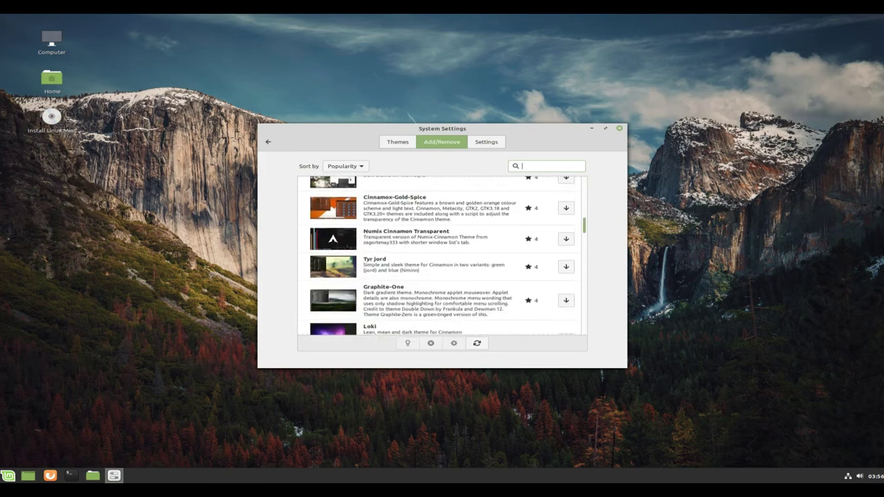
pyautogui.moveTo(584, 236); pyautogui.dragTo(584, 239)
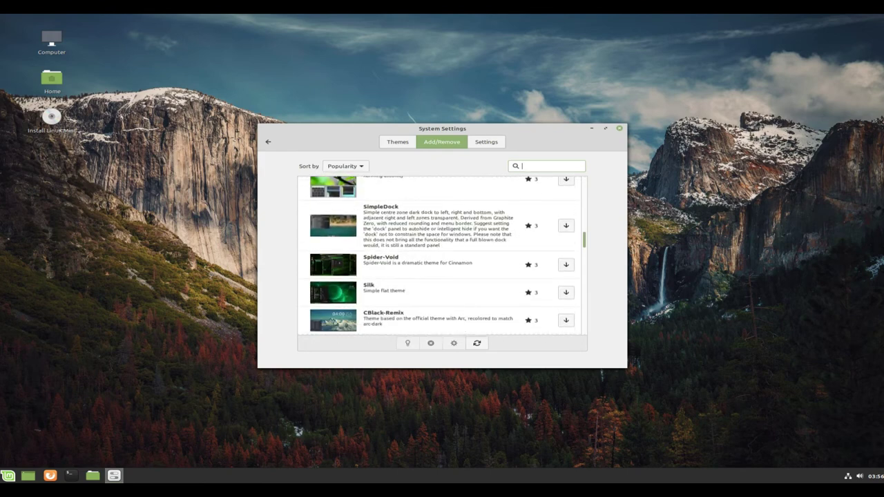
pyautogui.click(486, 142)
pyautogui.click(397, 142)
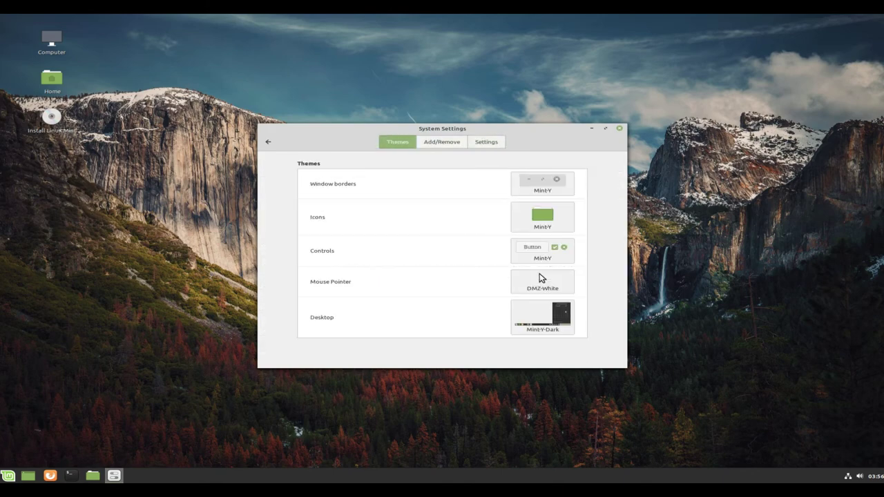
# - Open the Effects settings, turn on customized effect settings and close System Settings
pyautogui.click(268, 142)
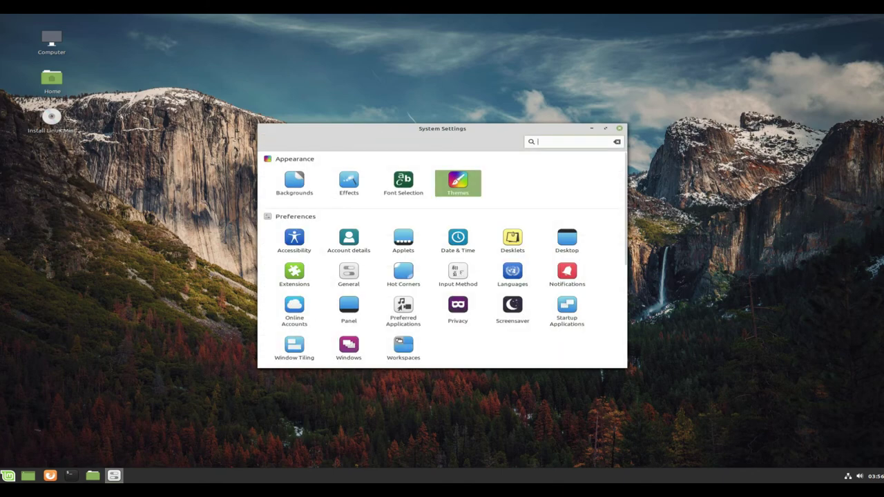
pyautogui.click(348, 181)
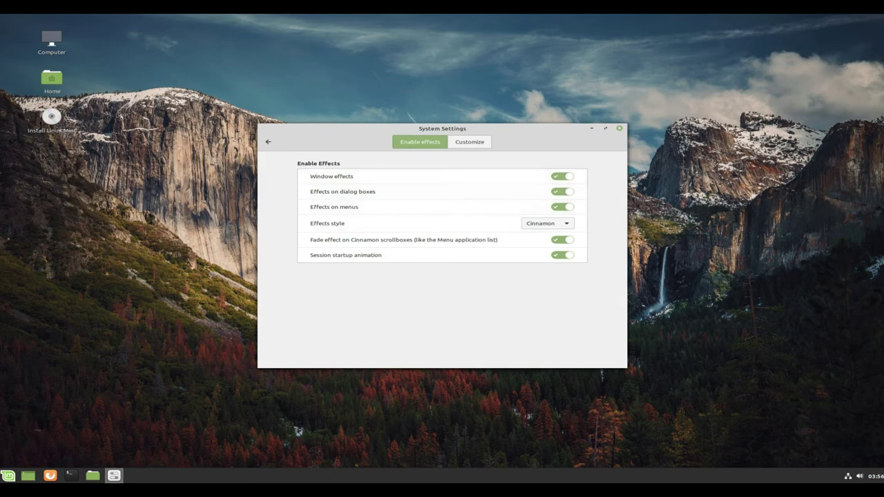
pyautogui.click(469, 142)
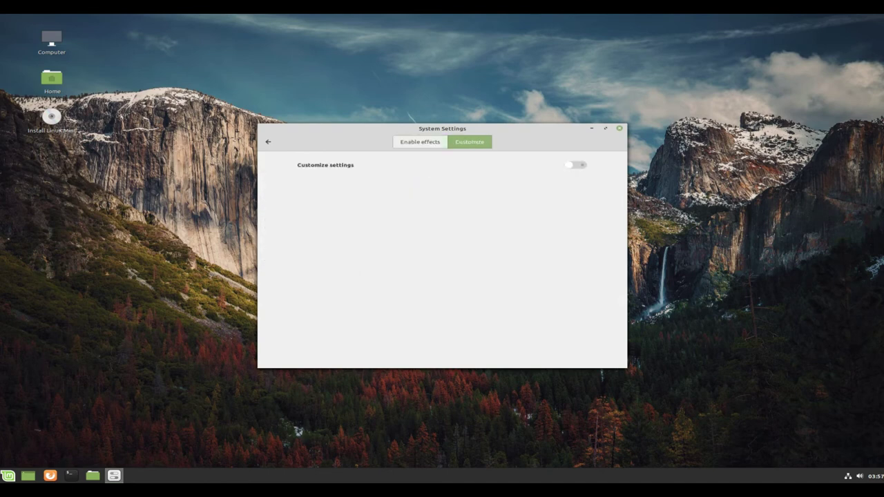
pyautogui.click(575, 165)
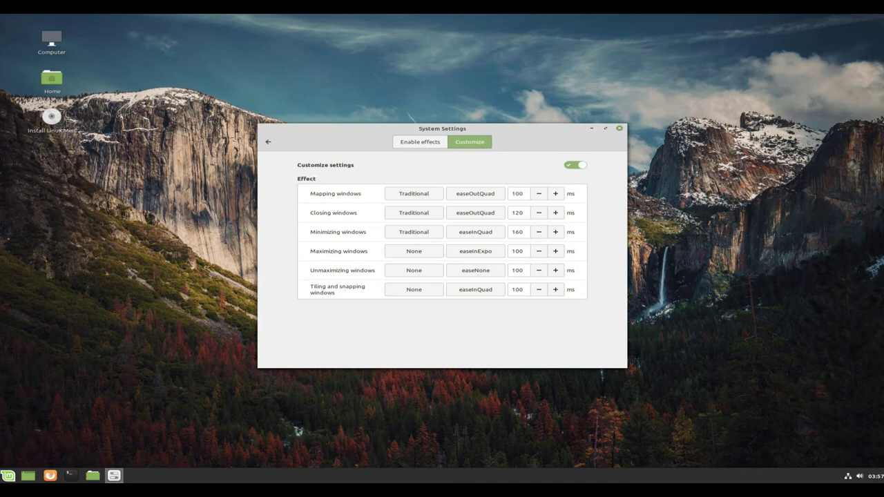
pyautogui.click(619, 129)
# - Open a terminal in the Desktop folder and run uname -a and uname -r to check the kernel version
pyautogui.rightClick(262, 177)
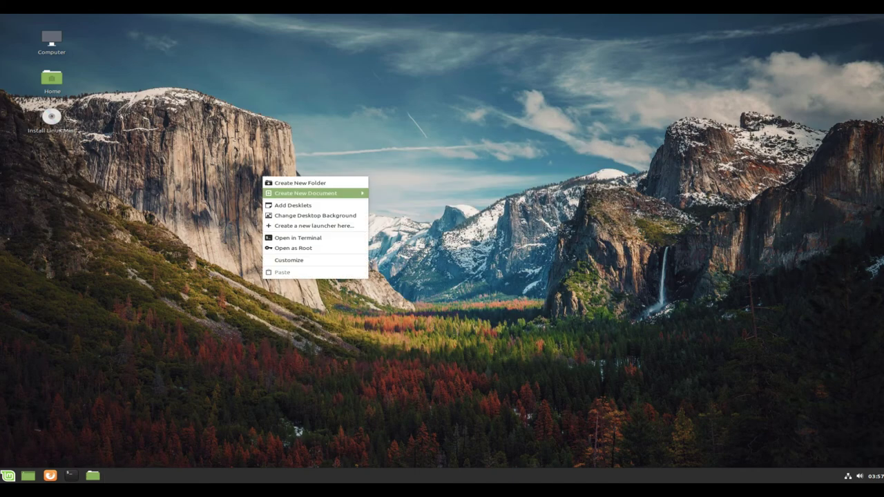
pyautogui.click(297, 430)
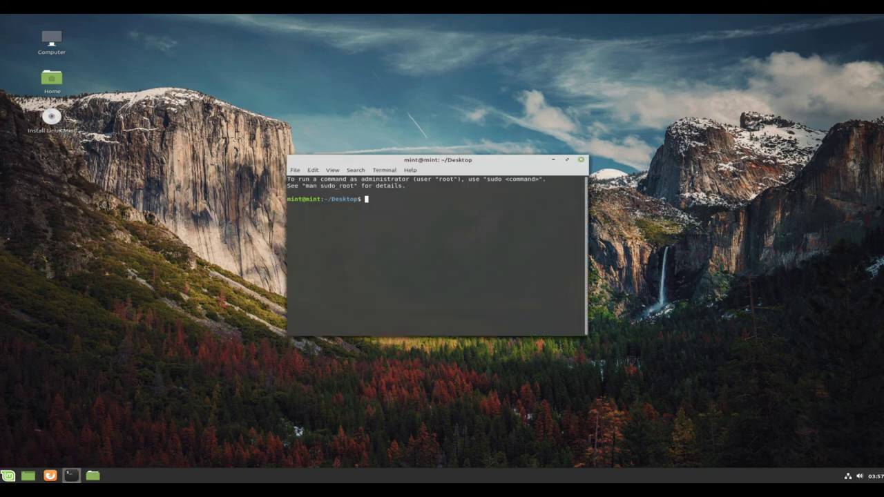
pyautogui.write('uname -a')
pyautogui.press('Return')
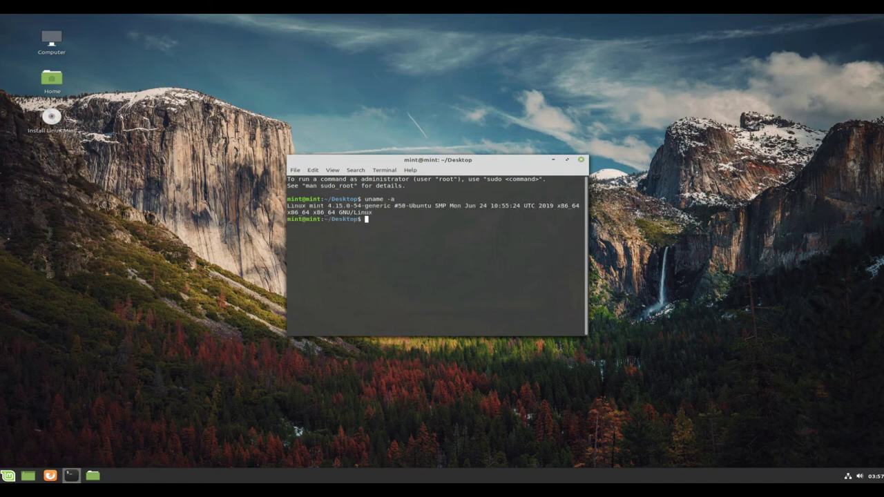
pyautogui.write('uname -r')
pyautogui.press('Return')
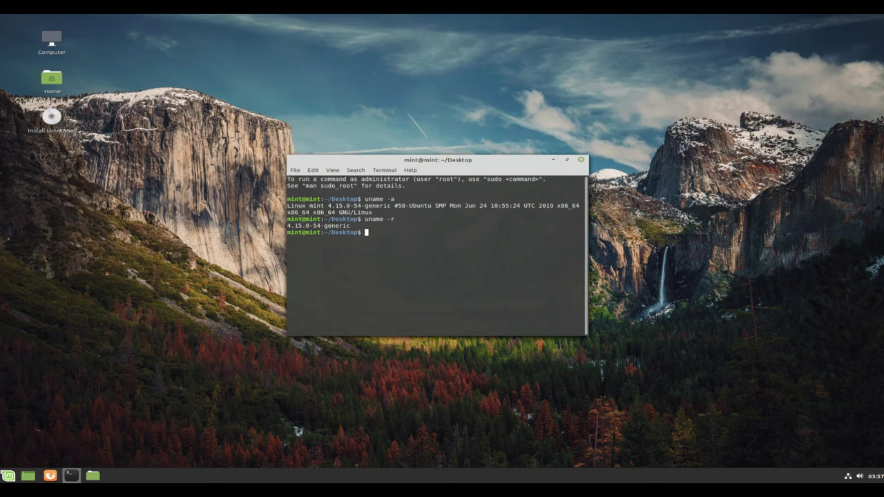
# - Highlight the uname -a output in the terminal and view GNOME Terminal's About information and credits
pyautogui.moveTo(350, 226); pyautogui.dragTo(373, 212)
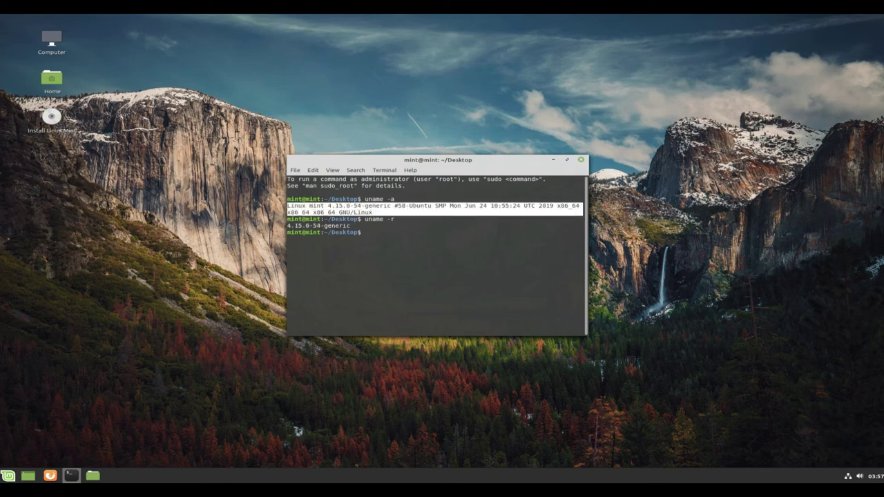
pyautogui.click(410, 170)
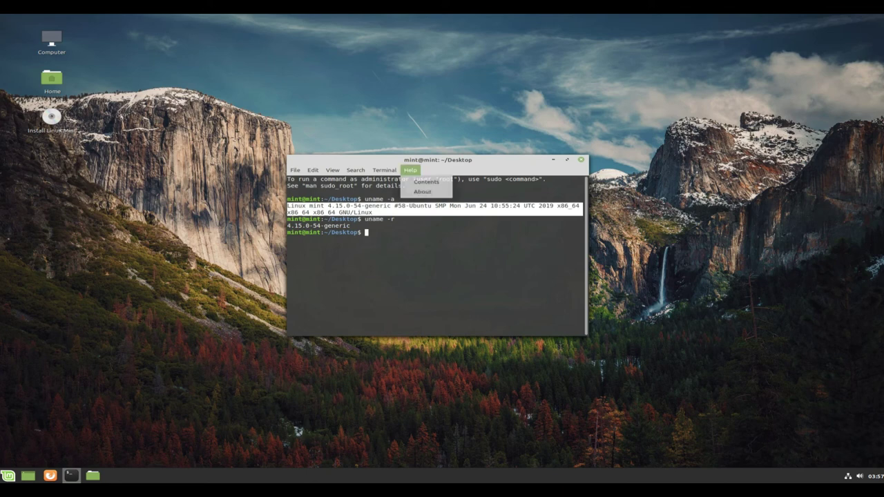
pyautogui.click(425, 193)
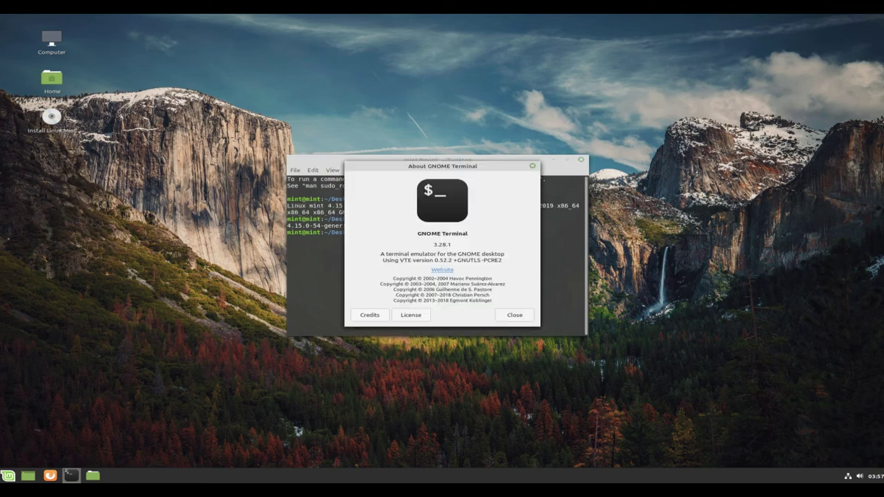
pyautogui.click(369, 315)
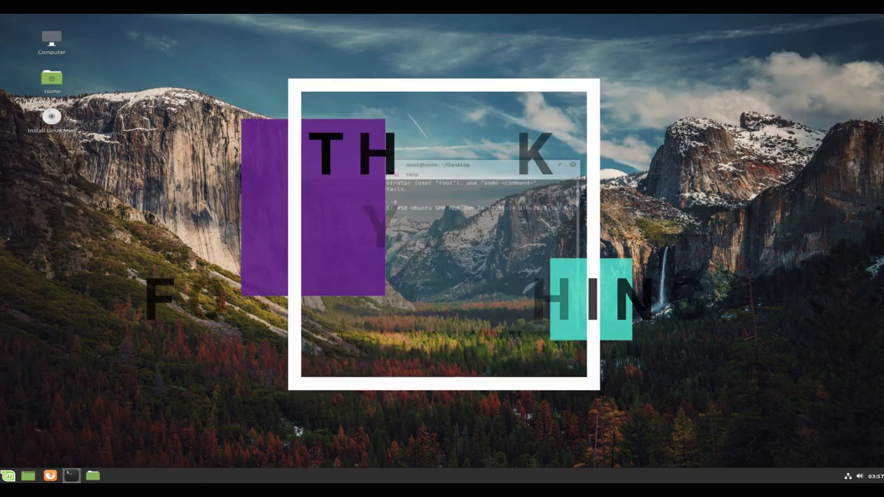
# - View the panel's calendar, sound and network pop-ups, closing each one
pyautogui.click(875, 476)
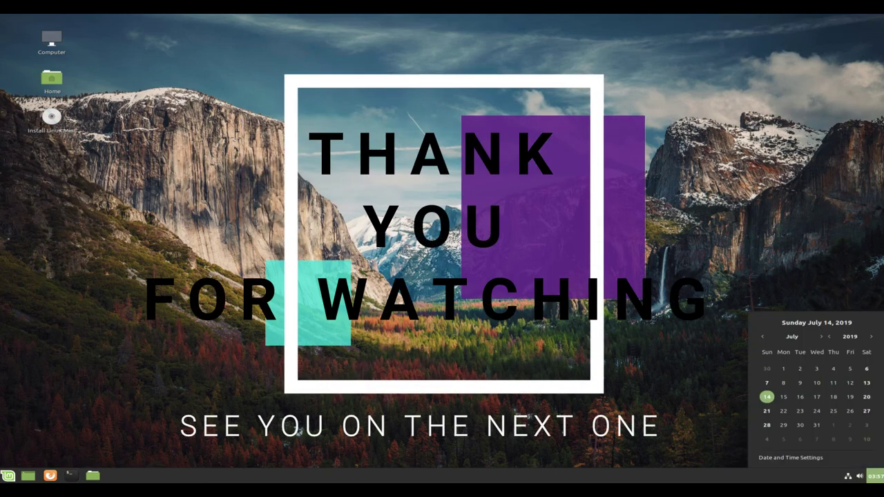
pyautogui.click(875, 476)
pyautogui.click(859, 475)
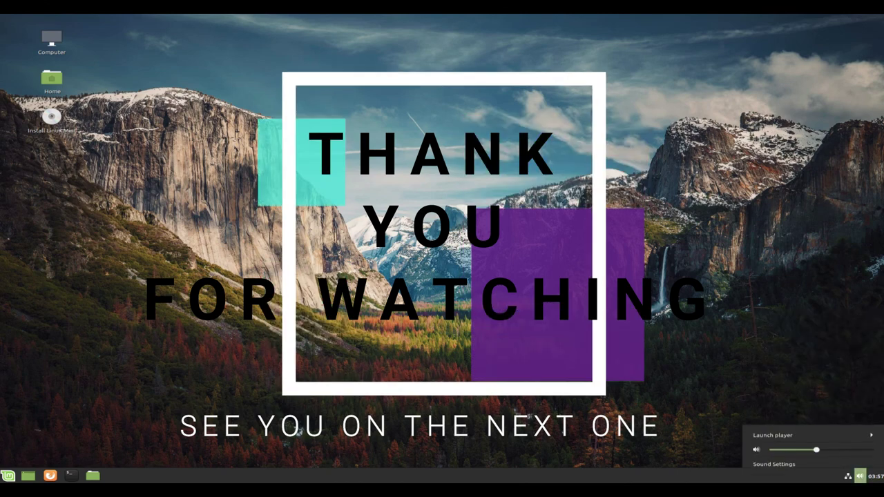
pyautogui.click(859, 476)
pyautogui.click(848, 475)
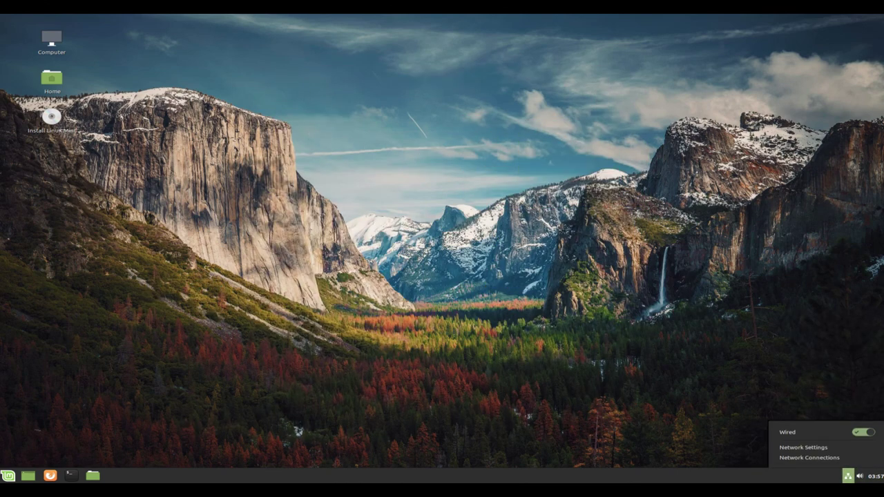
pyautogui.click(847, 476)
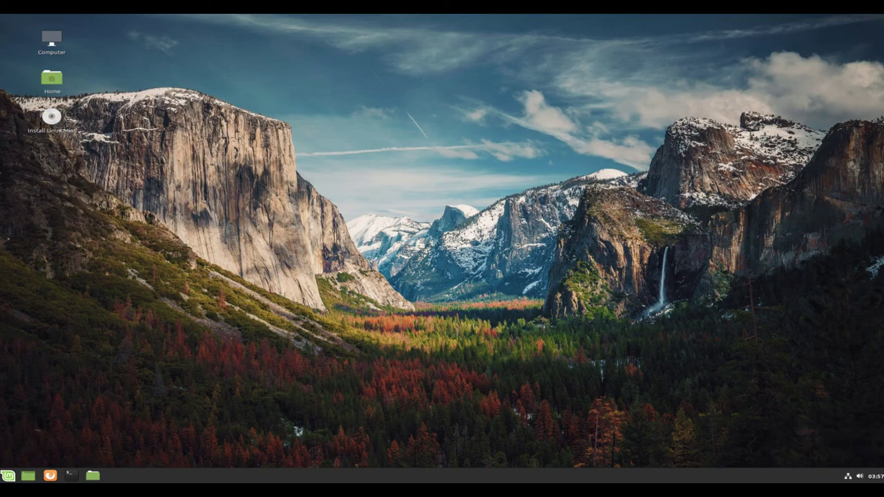